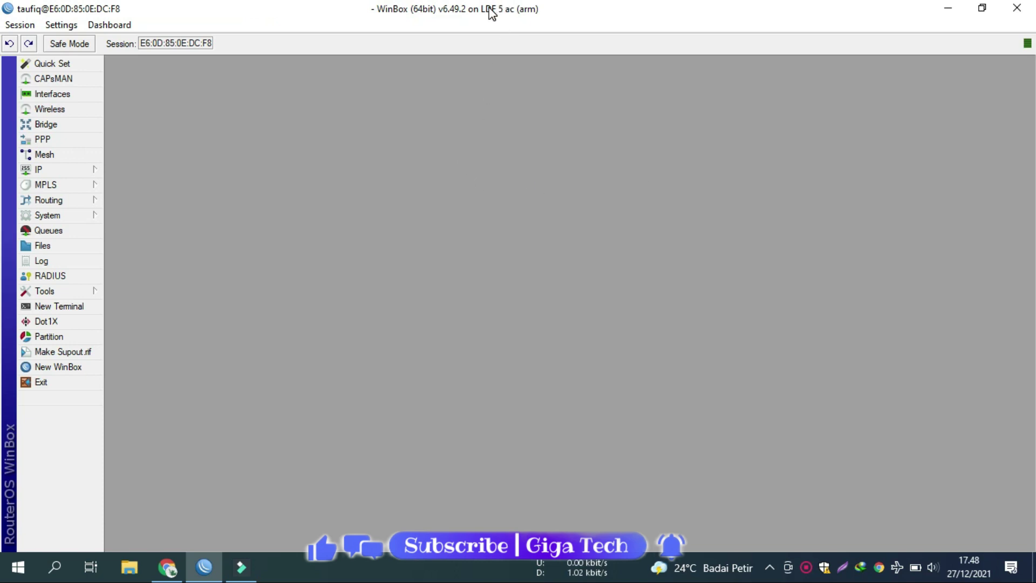
# Step: Open the interface list, then view the RouterBOARD model and firmware details and close them
pyautogui.click(54, 94)
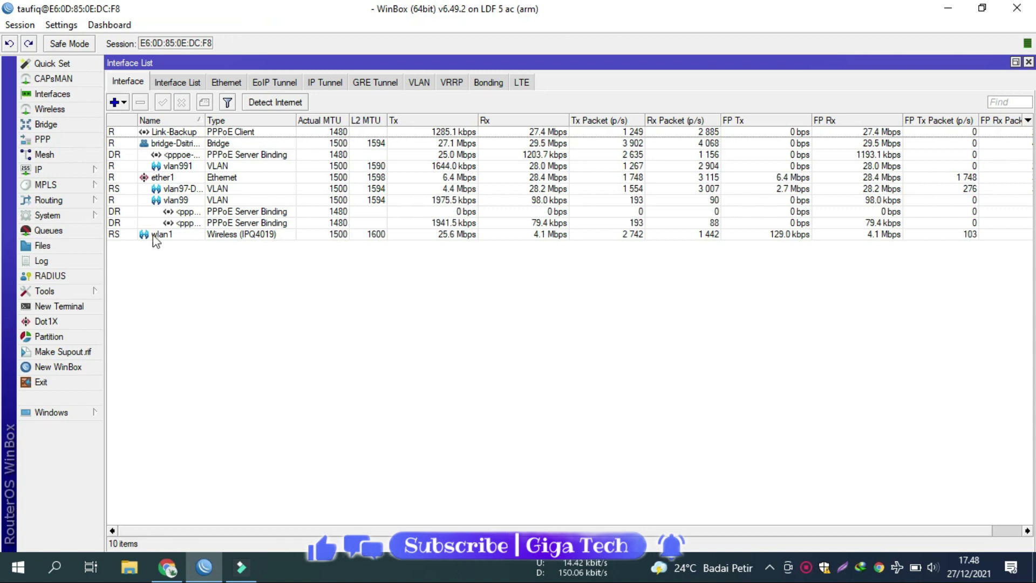
pyautogui.click(49, 215)
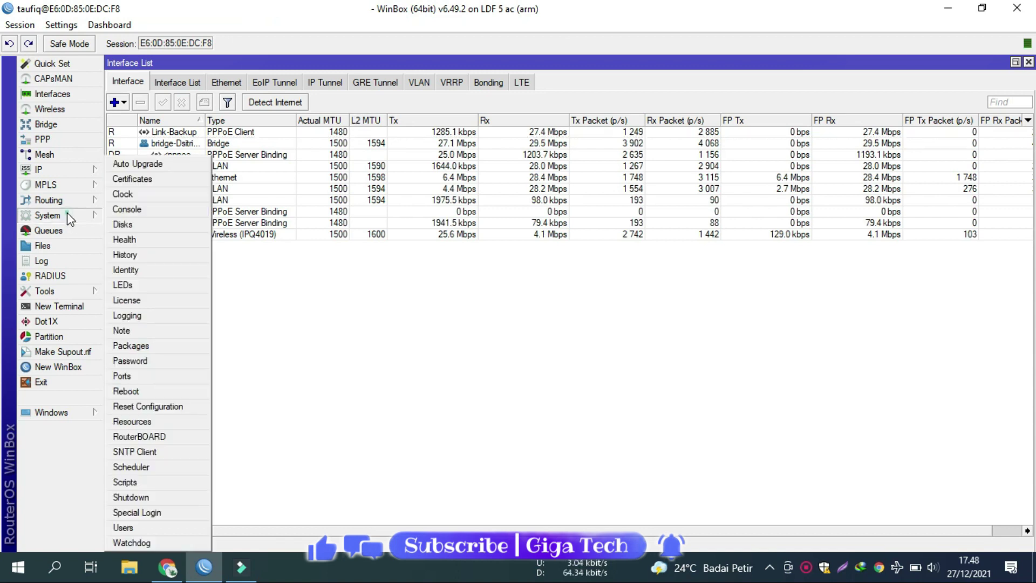
pyautogui.click(141, 436)
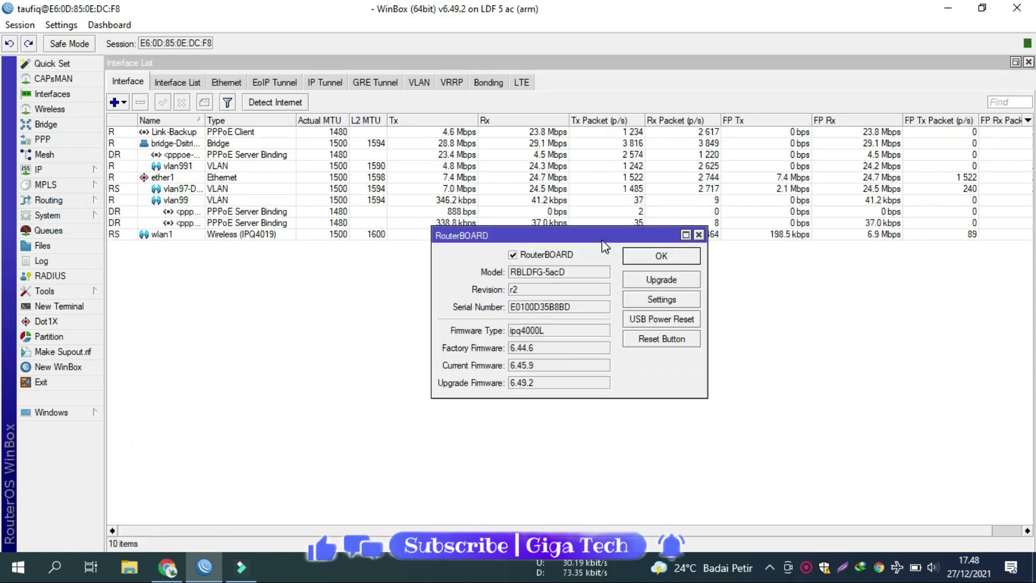
pyautogui.click(662, 256)
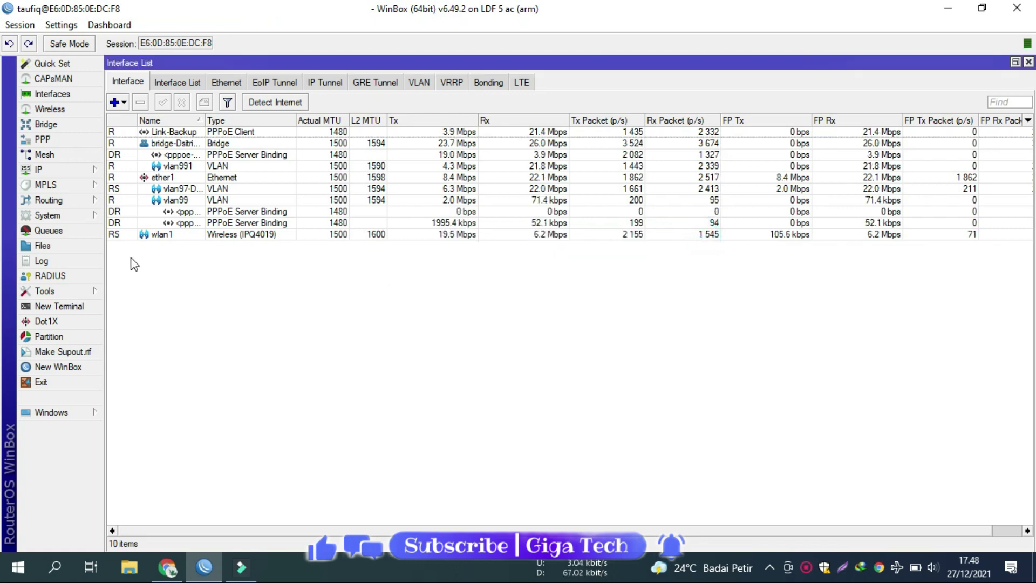
# Step: Check the router's CPU count and uptime in the system resources, then close them
pyautogui.click(77, 218)
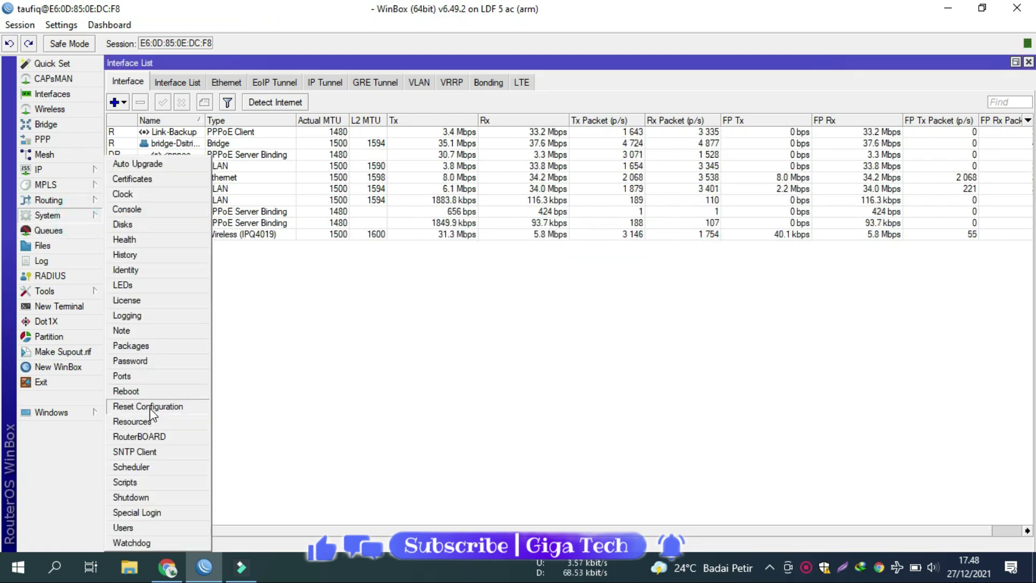
pyautogui.click(147, 424)
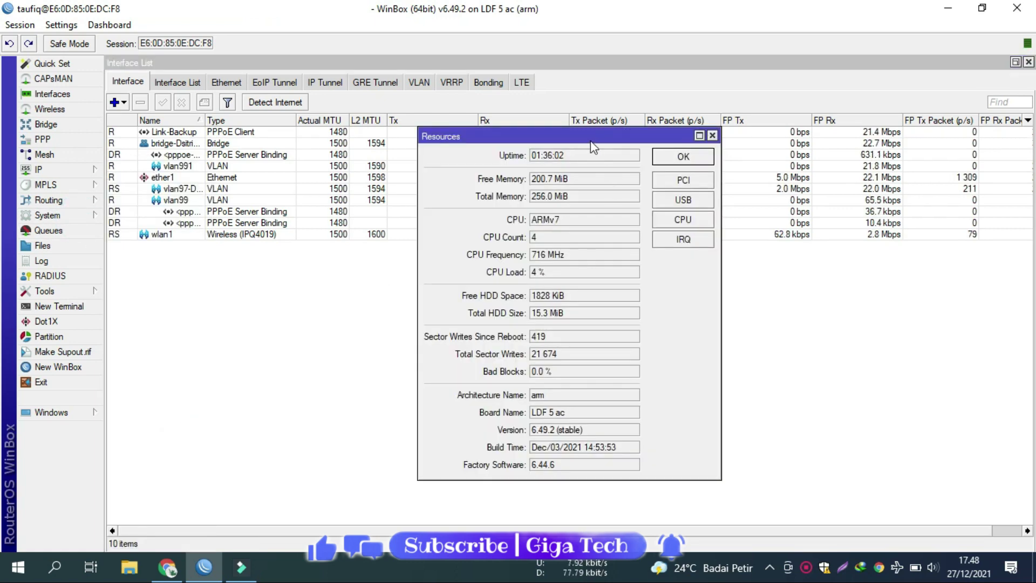
pyautogui.click(557, 240)
pyautogui.doubleClick(550, 238)
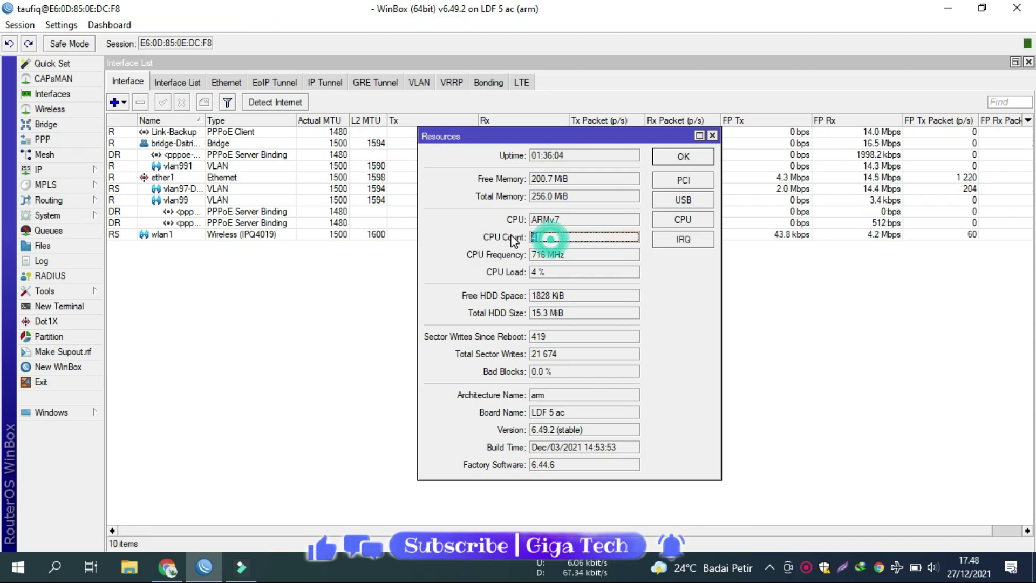
pyautogui.doubleClick(564, 154)
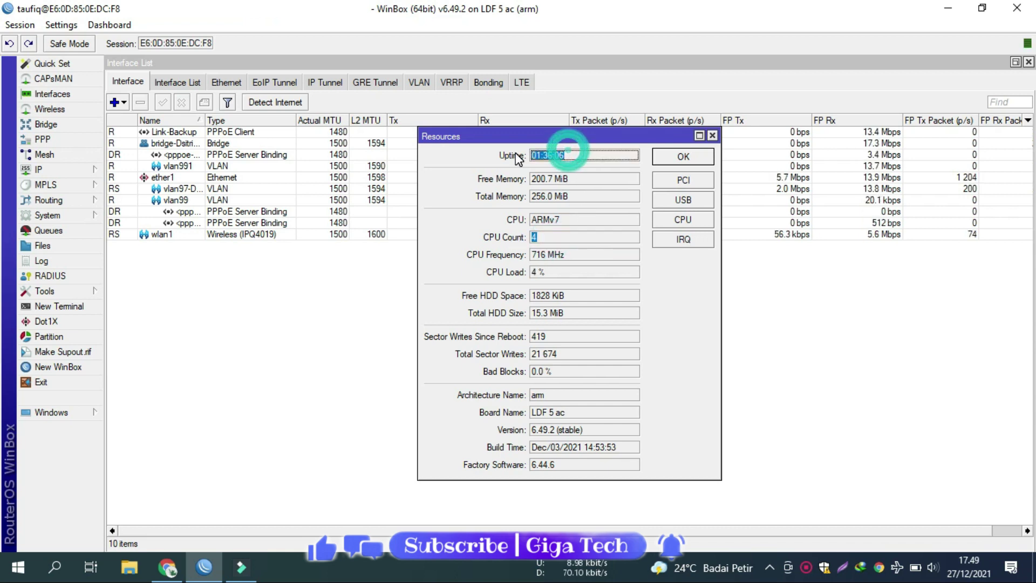
pyautogui.click(712, 136)
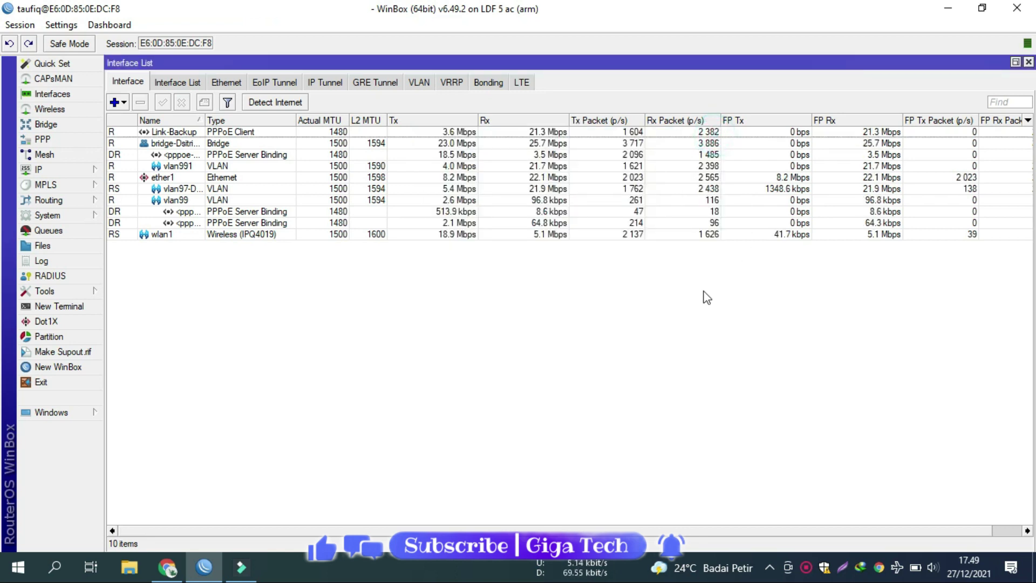
pyautogui.click(651, 313)
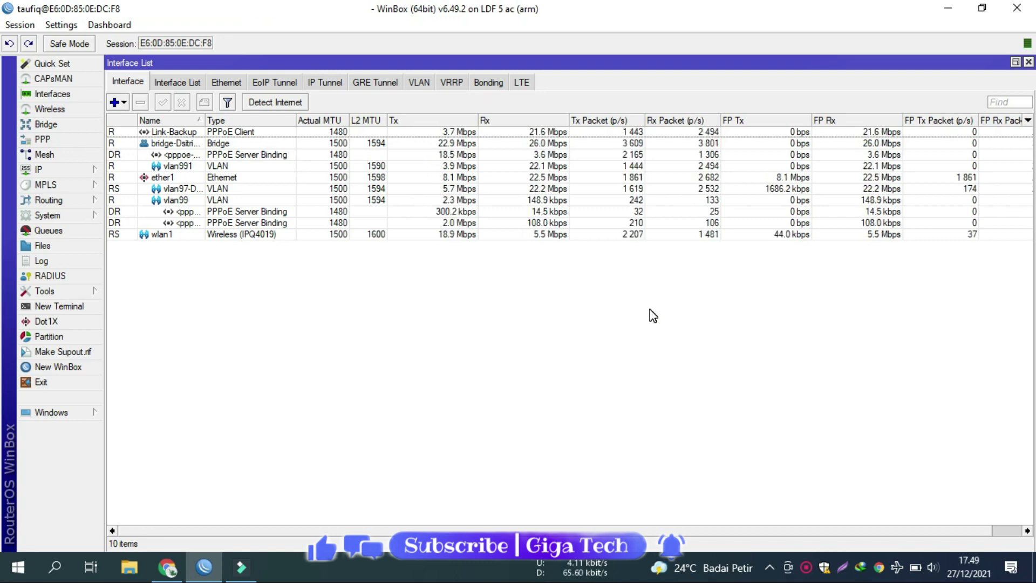
# Step: Restore the maximized interface list, place it at the top of the workspace and shorten it to fit its entries
pyautogui.click(1018, 63)
pyautogui.moveTo(548, 167); pyautogui.dragTo(549, 59)
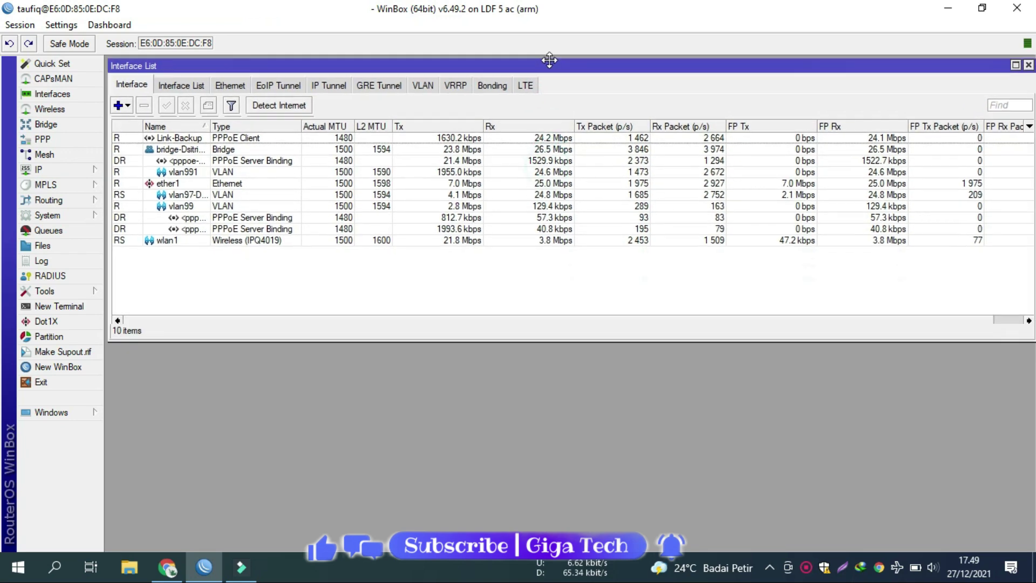
pyautogui.moveTo(434, 341); pyautogui.dragTo(448, 285)
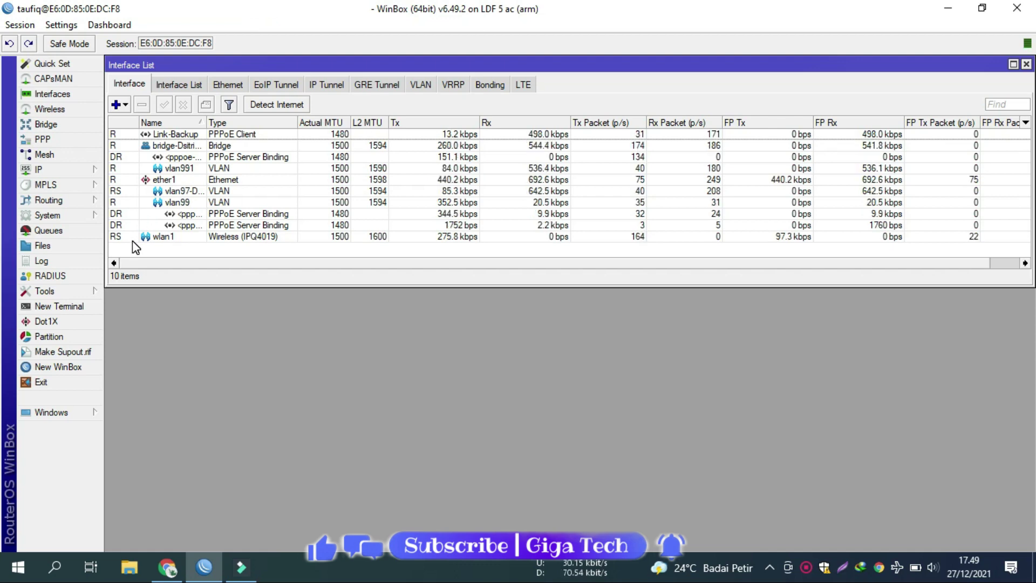
# Step: Show the wireless registration table directly below the interface list and reduce its height
pyautogui.click(60, 109)
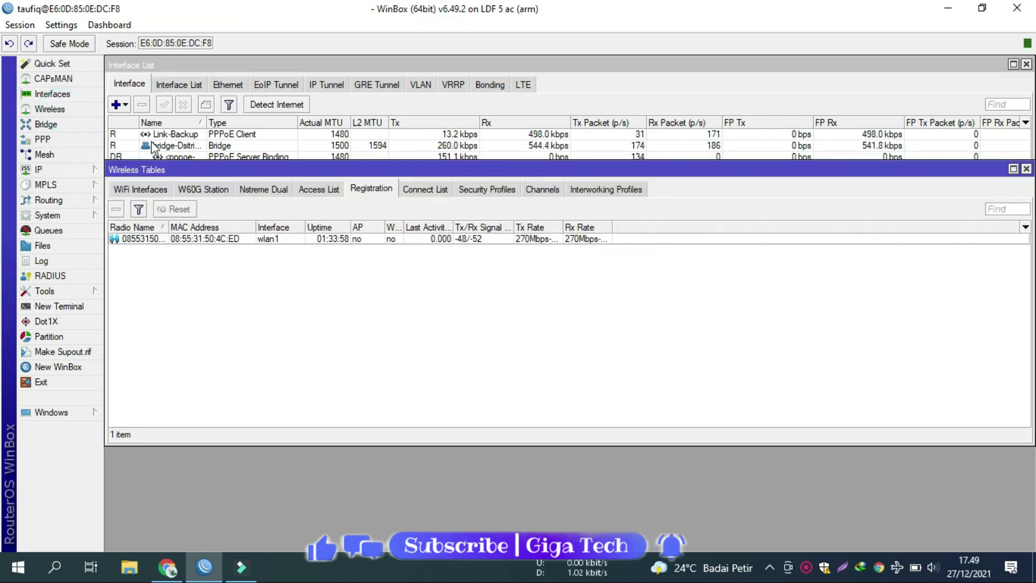
pyautogui.moveTo(209, 167); pyautogui.dragTo(226, 289)
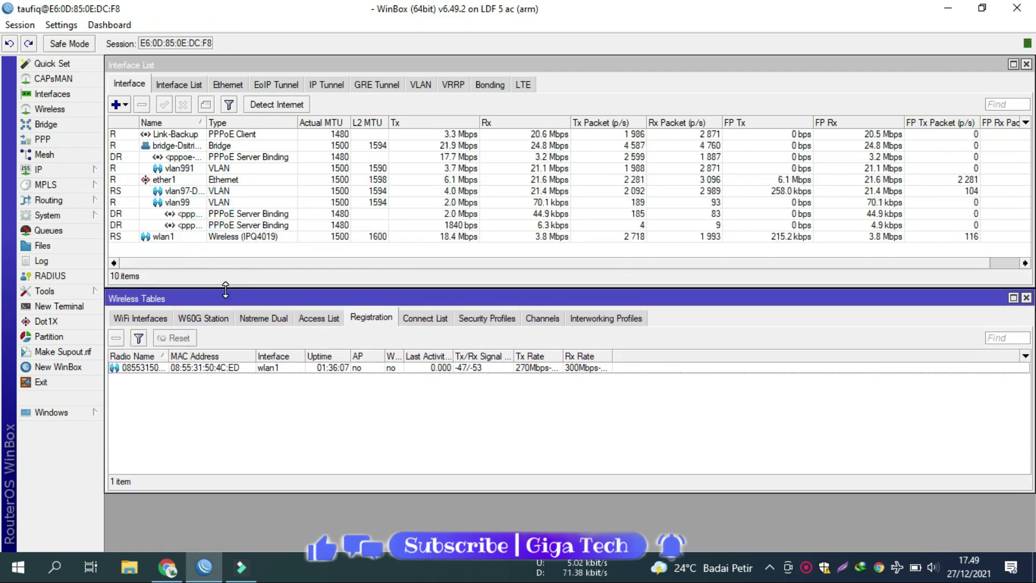
pyautogui.click(185, 491)
pyautogui.moveTo(186, 491); pyautogui.dragTo(201, 404)
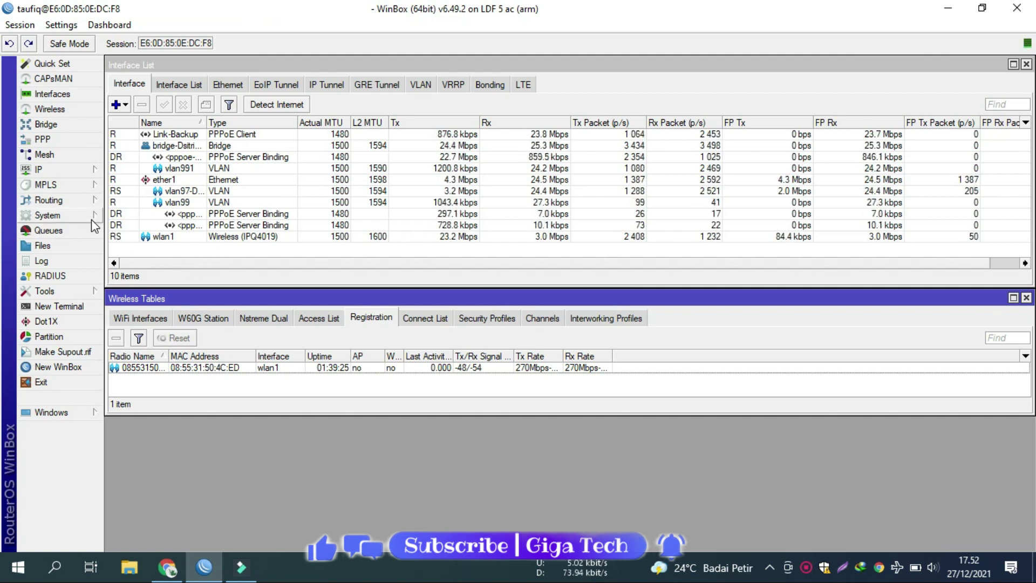
# Step: Open the Netwatch host list and place it clear of the interface traffic figures
pyautogui.click(75, 292)
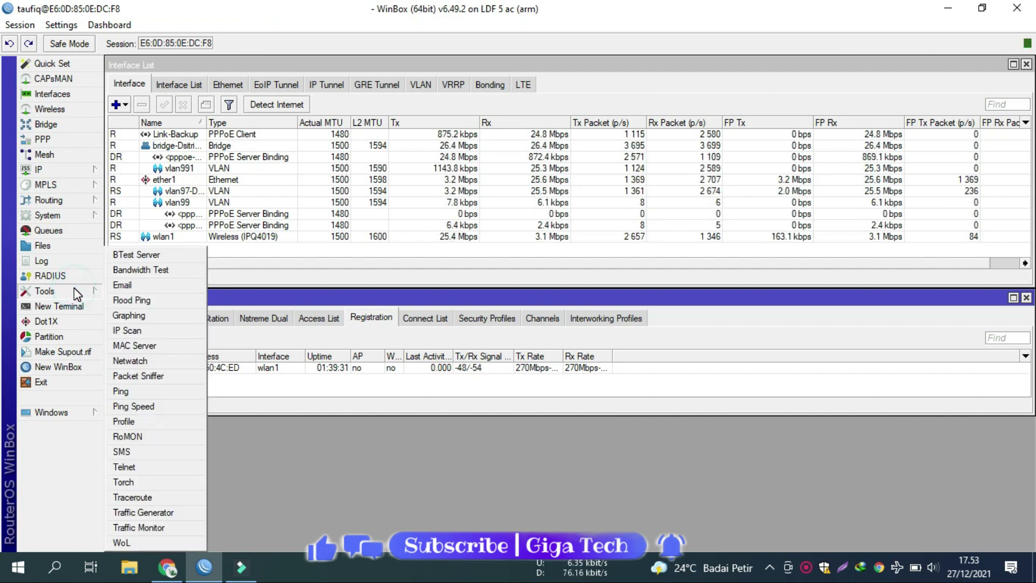
pyautogui.click(158, 359)
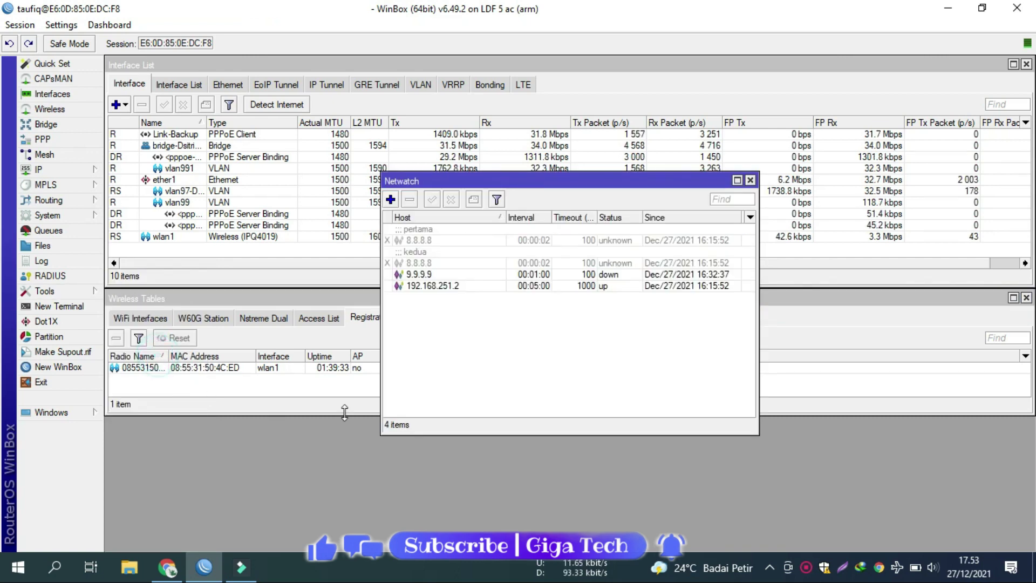
pyautogui.moveTo(470, 184); pyautogui.dragTo(649, 279)
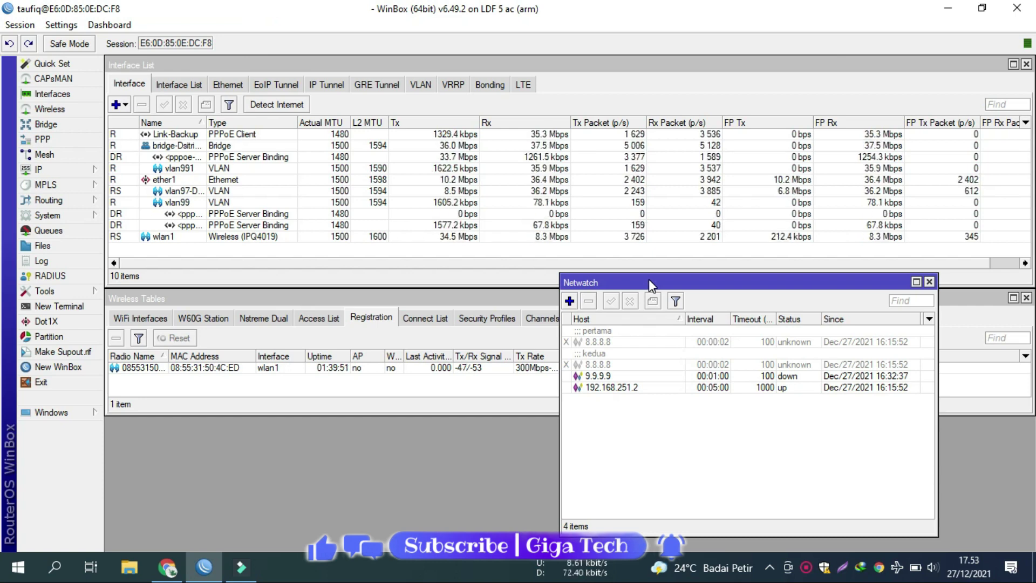
# Step: Find the PPPoE interface with network 192.168.251.2 in the IP address list, then close the list
pyautogui.click(38, 169)
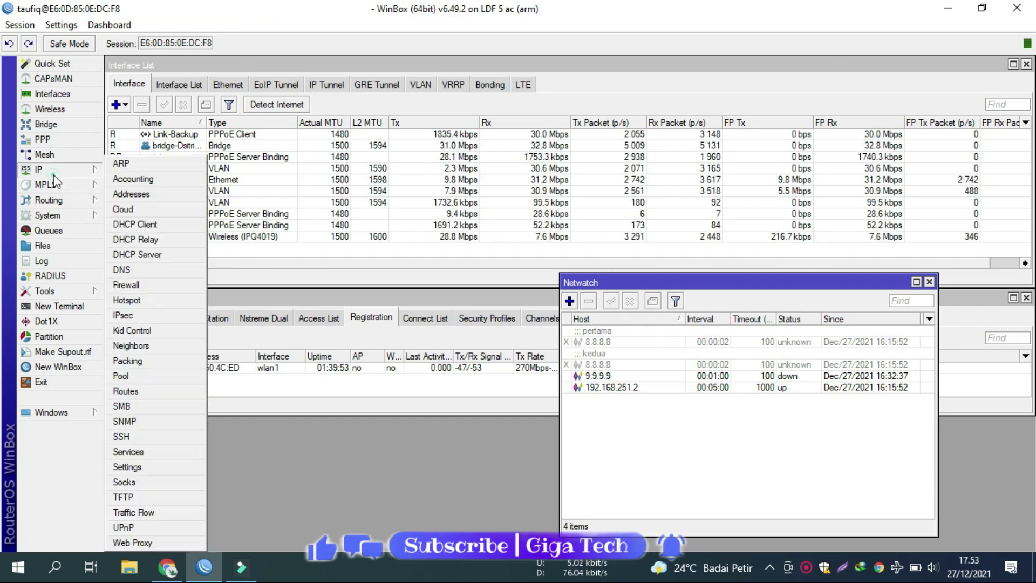
pyautogui.click(126, 193)
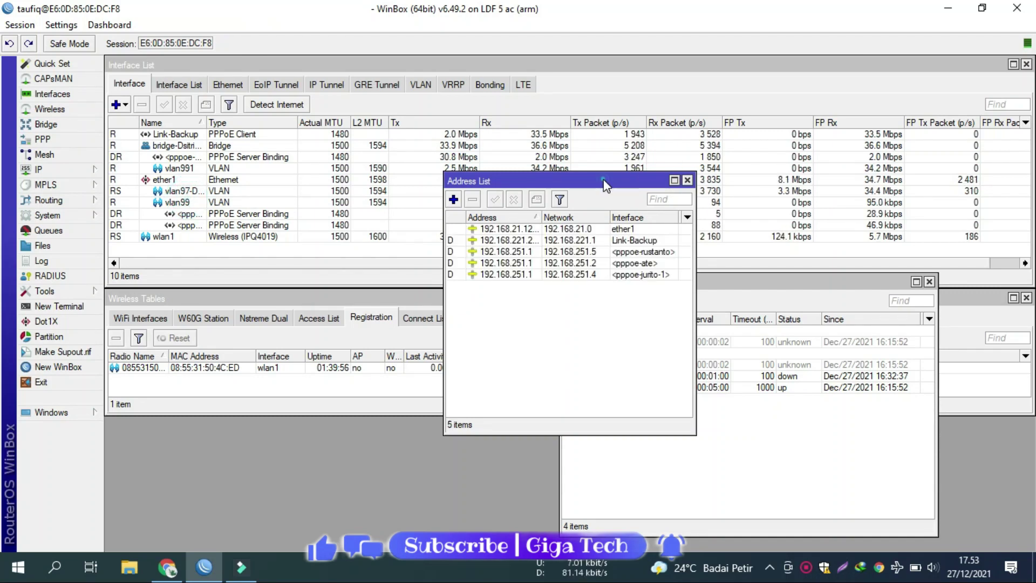
pyautogui.moveTo(603, 180); pyautogui.dragTo(559, 199)
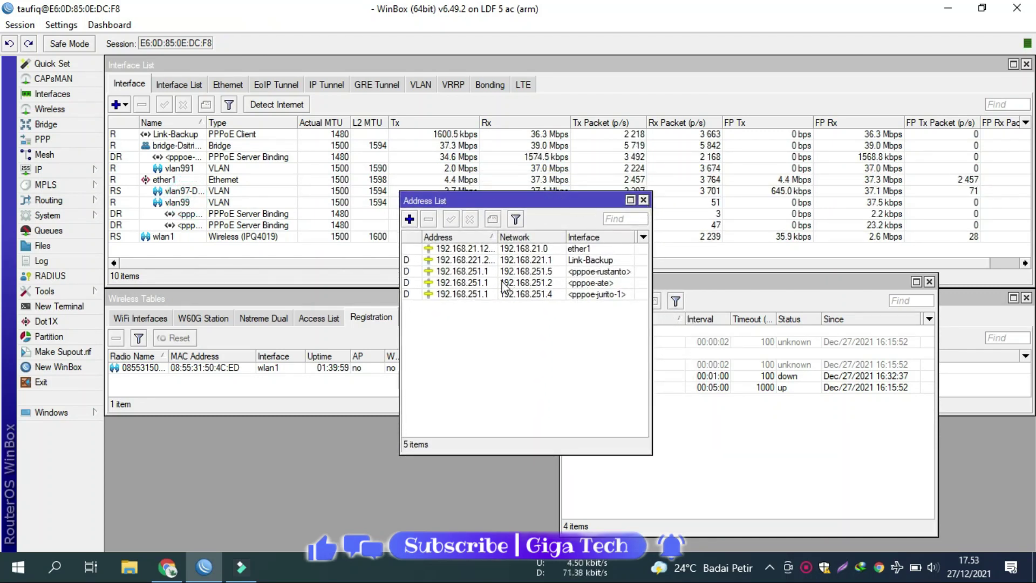
pyautogui.click(593, 282)
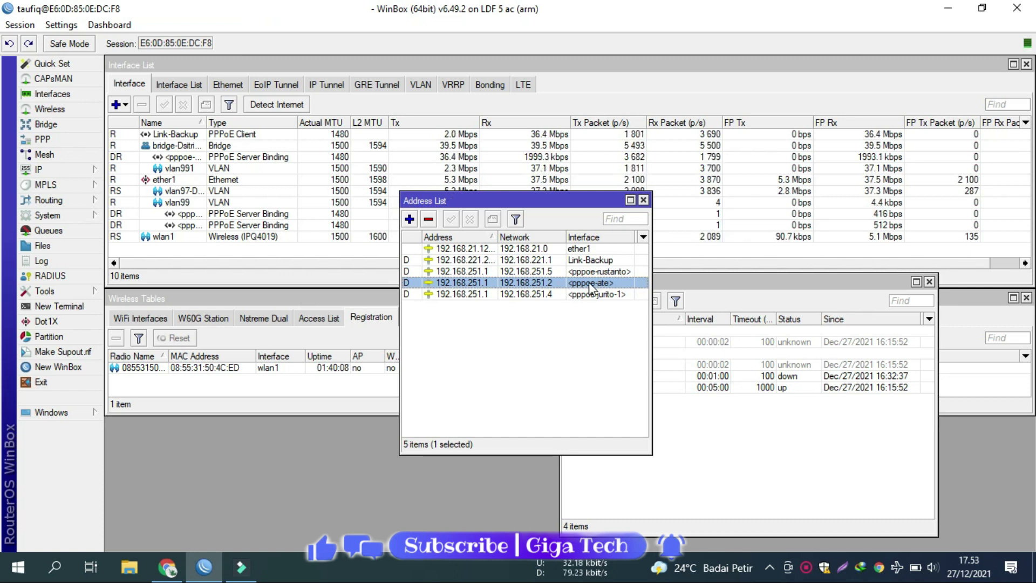
pyautogui.click(643, 200)
# Step: Open the Netwatch entry for host 192.168.251.2 and arrange its dialog over the Netwatch list
pyautogui.click(634, 388)
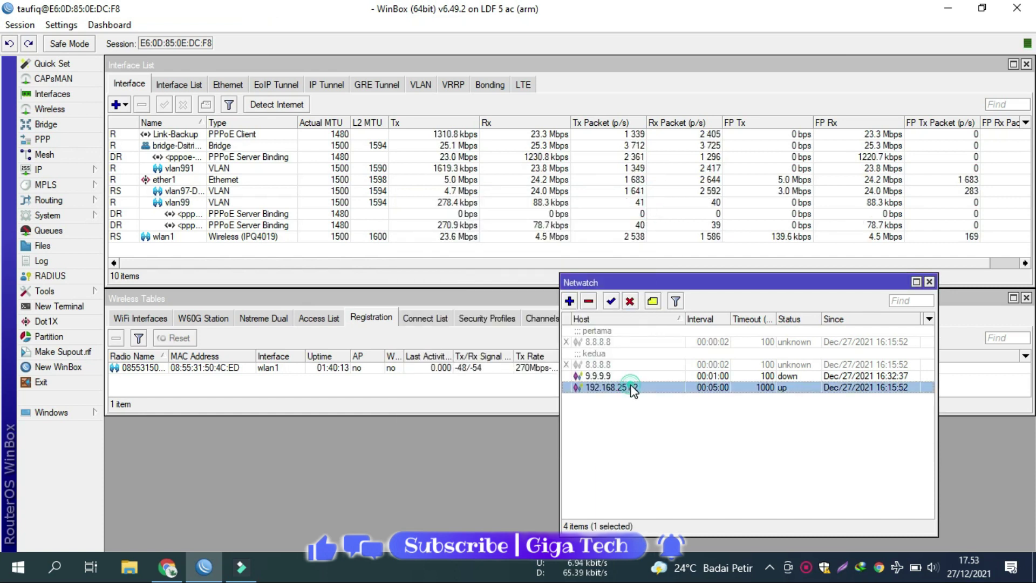
pyautogui.doubleClick(634, 388)
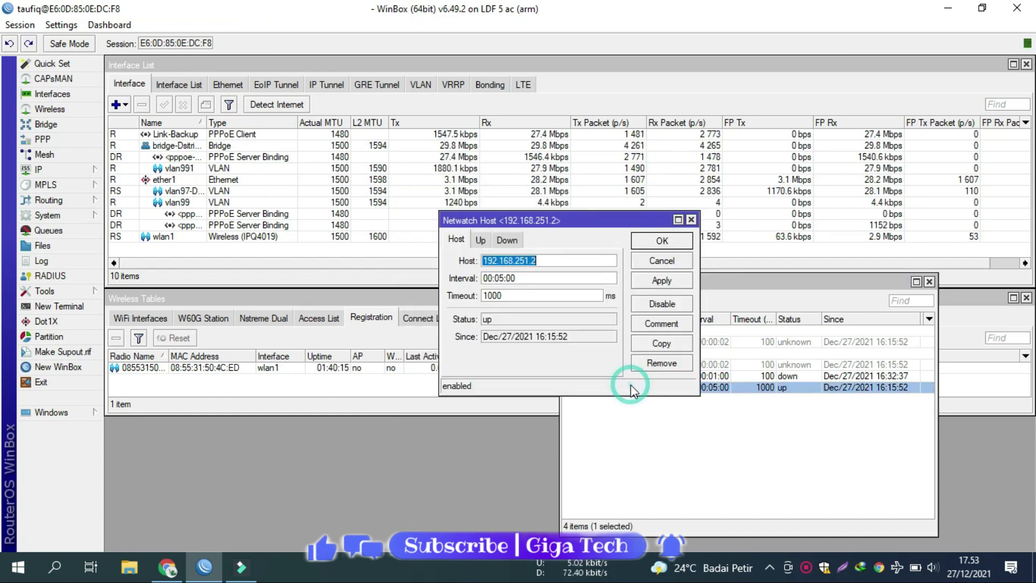
pyautogui.moveTo(537, 232); pyautogui.dragTo(378, 337)
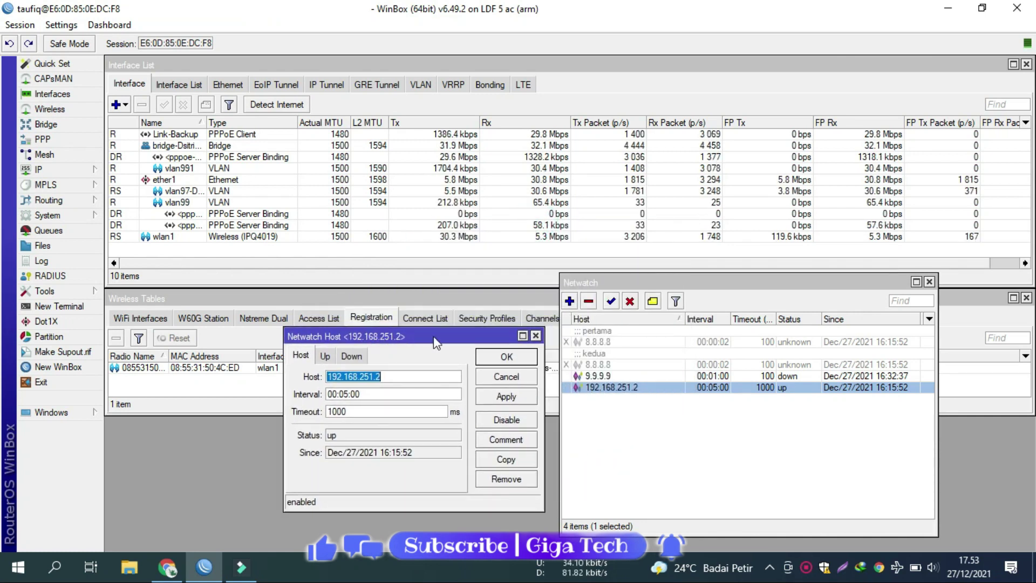
pyautogui.moveTo(632, 282); pyautogui.dragTo(722, 294)
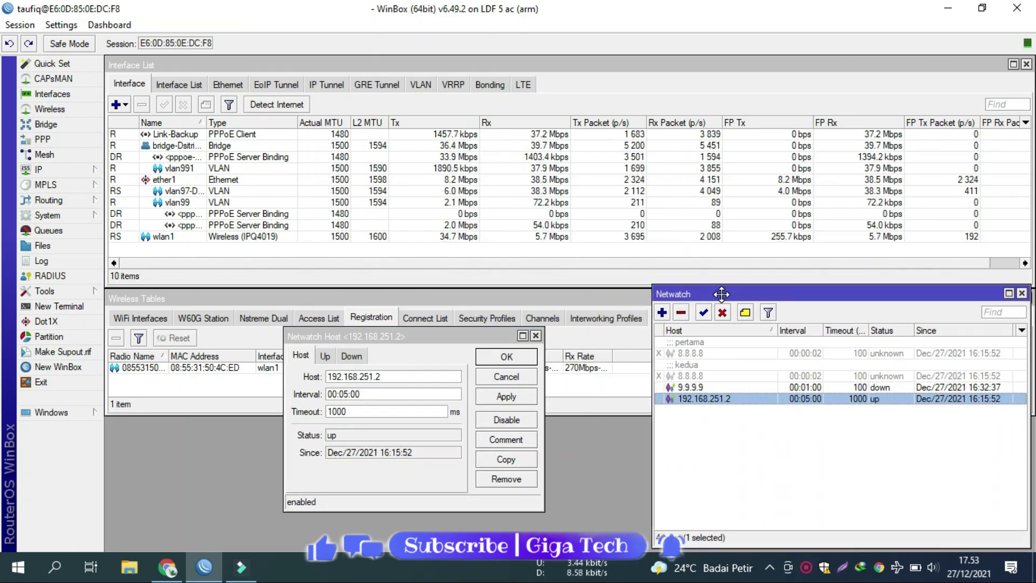
pyautogui.moveTo(419, 336); pyautogui.dragTo(760, 344)
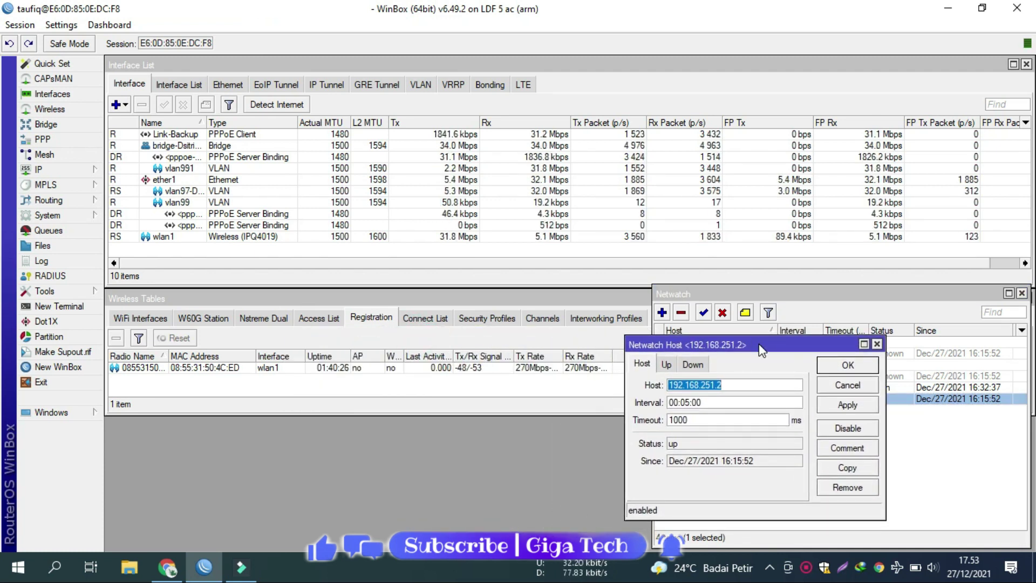
# Step: Copy the host address 192.168.251.2 from the Netwatch entry and ping it with the Ping tool
pyautogui.rightClick(709, 383)
pyautogui.click(734, 404)
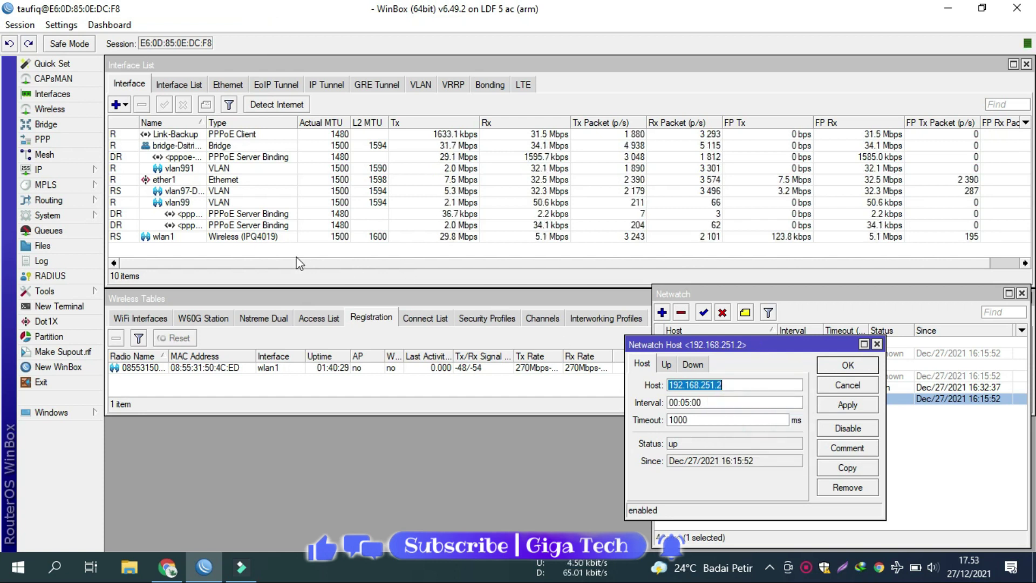
pyautogui.click(44, 291)
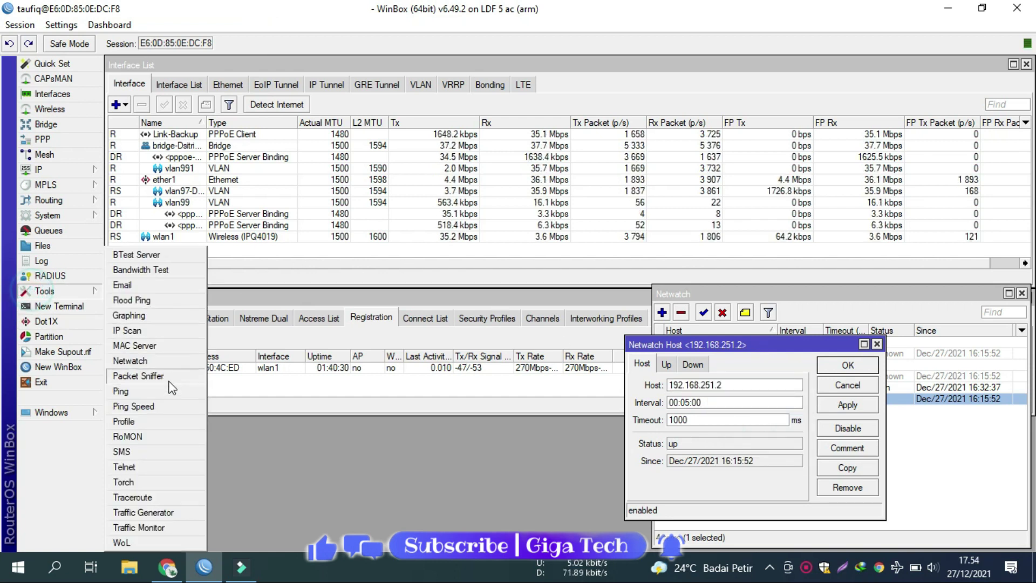
pyautogui.click(172, 392)
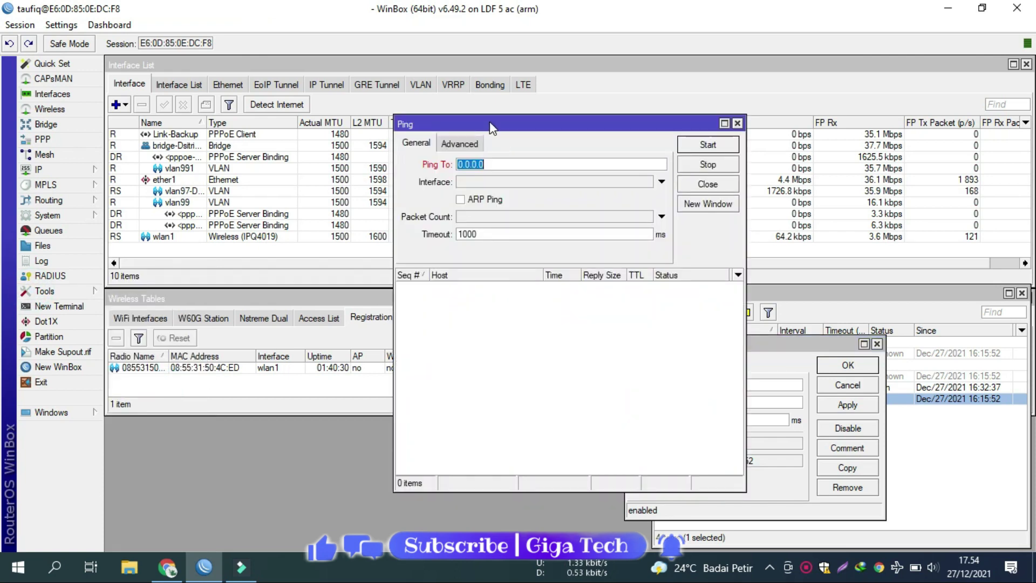
pyautogui.moveTo(490, 122); pyautogui.dragTo(205, 283)
pyautogui.hotkey('ctrl', 'v')
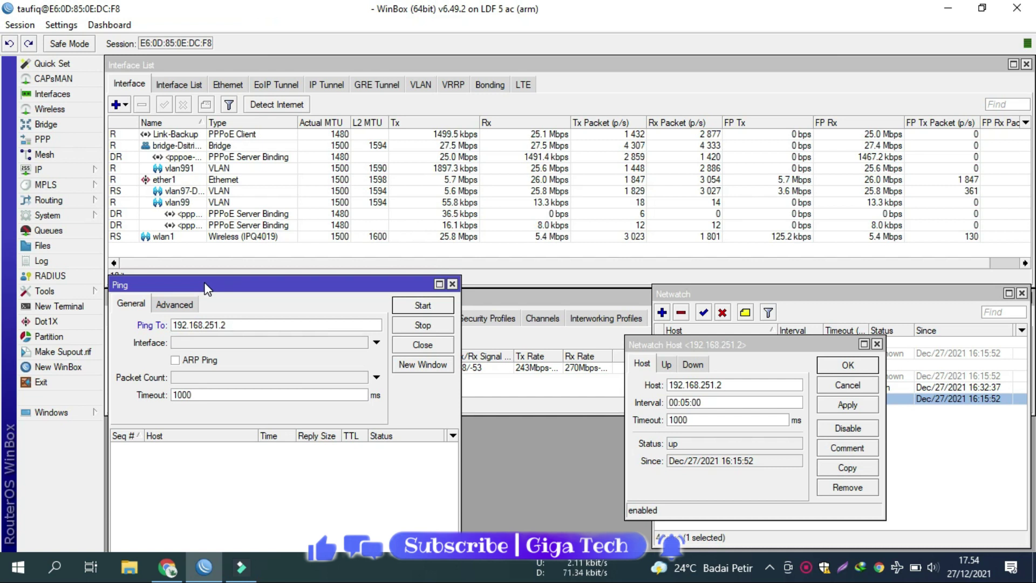
pyautogui.press('Return')
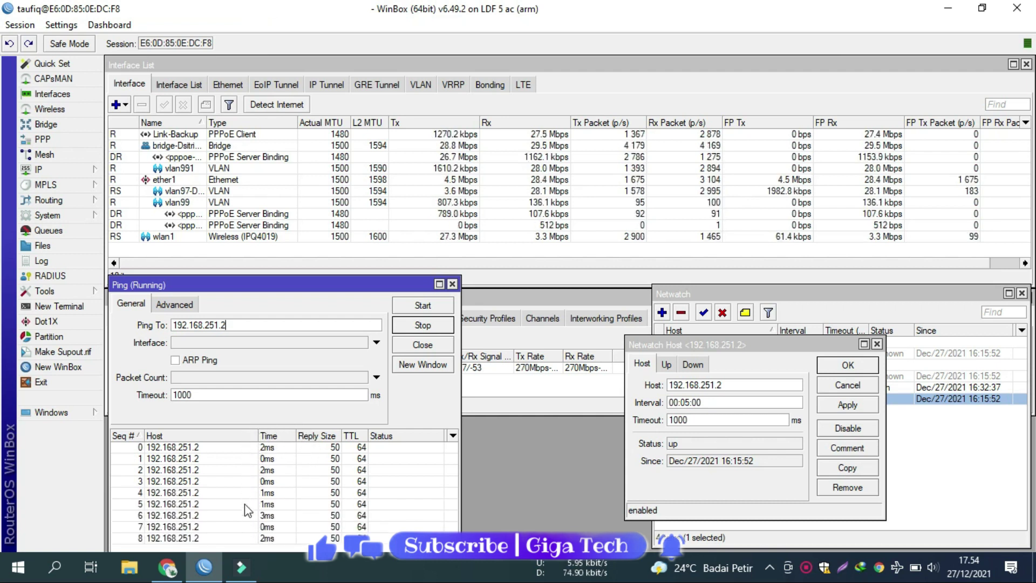
# Step: Review the ping replies, close the Ping tool and reposition the Netwatch host dialog over its list
pyautogui.moveTo(303, 283); pyautogui.dragTo(319, 149)
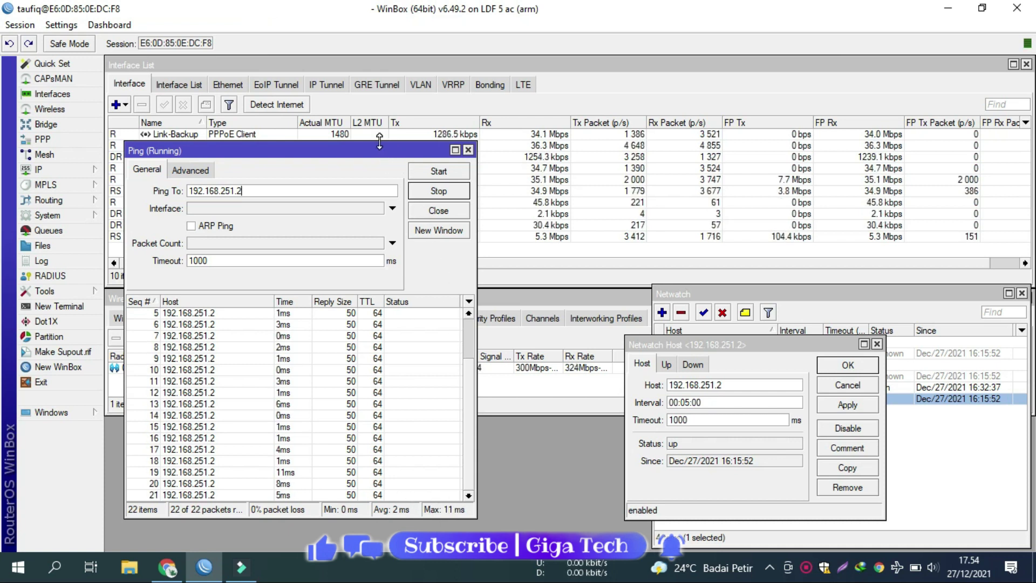
pyautogui.click(468, 151)
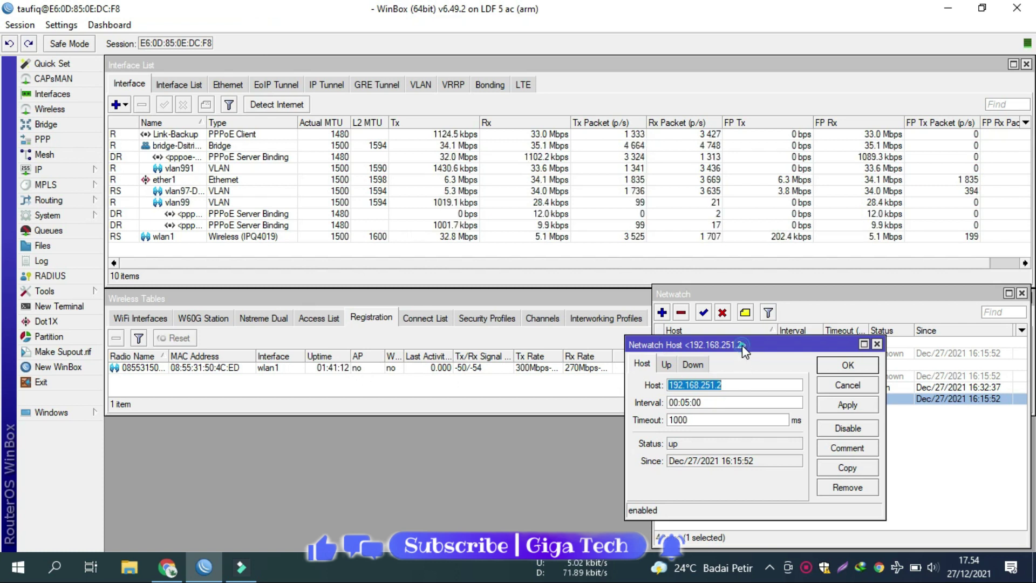
pyautogui.moveTo(744, 348); pyautogui.dragTo(800, 340)
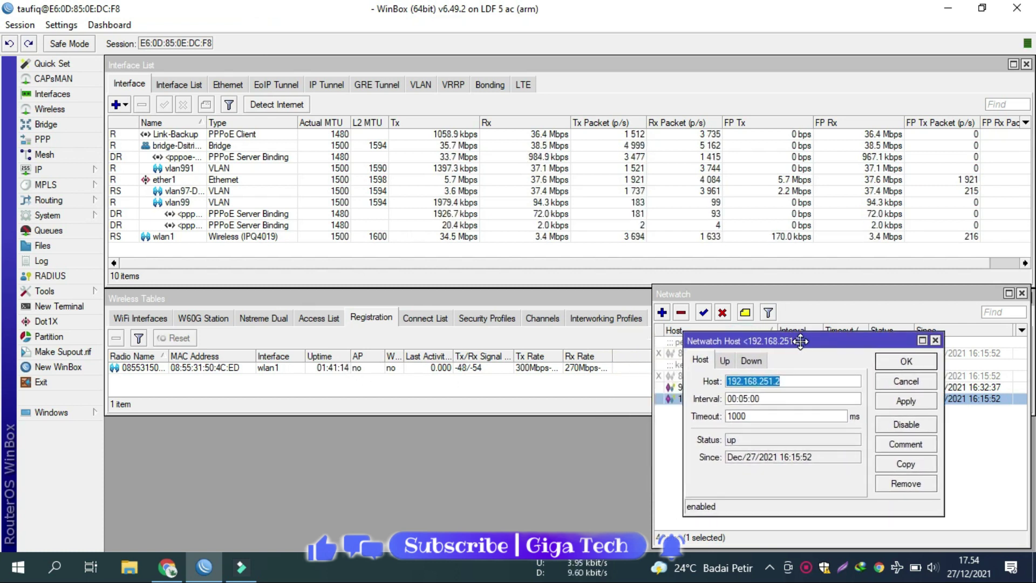
# Step: Examine the host address in the Netwatch entry's settings
pyautogui.click(774, 381)
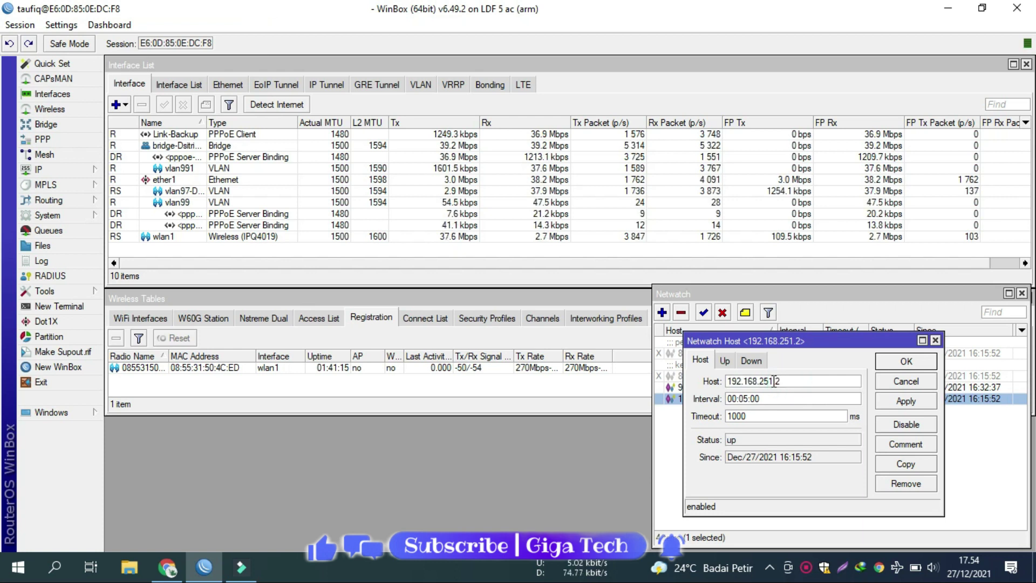
pyautogui.doubleClick(739, 382)
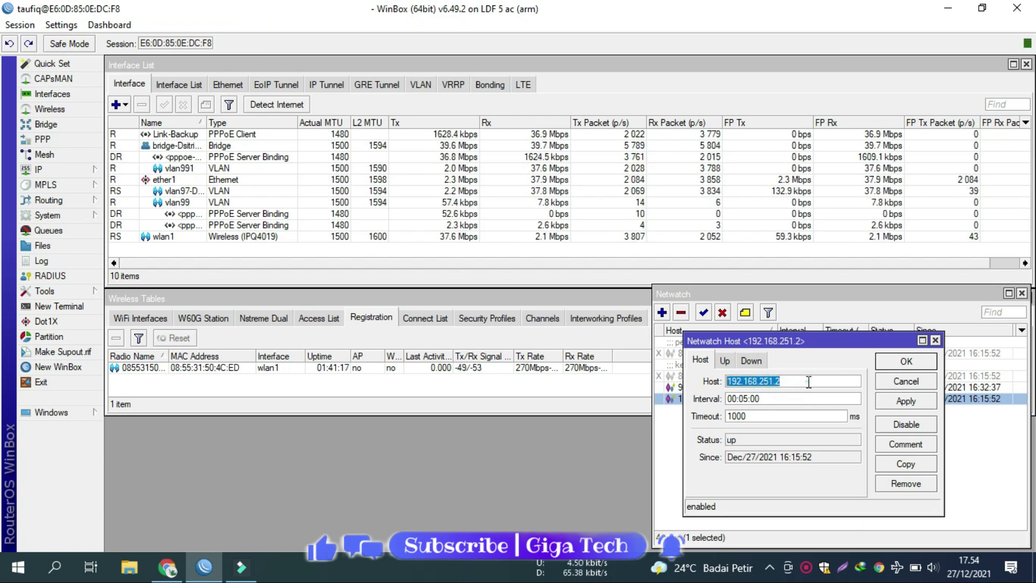
pyautogui.click(809, 382)
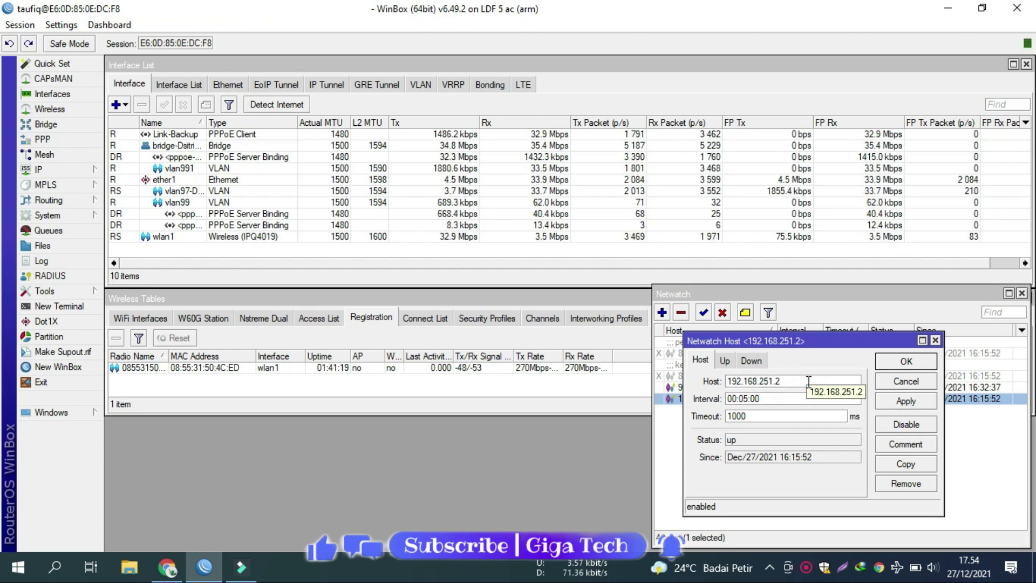
# Step: Inspect the PPPoE server bindings in the interface list, including the two under vlan99
pyautogui.click(204, 158)
pyautogui.click(203, 213)
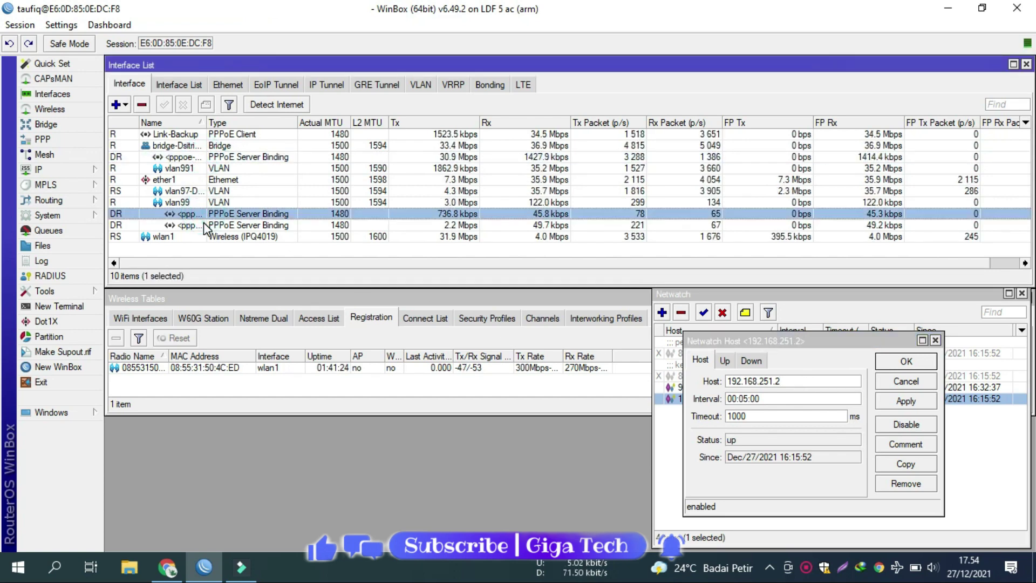
pyautogui.click(203, 224)
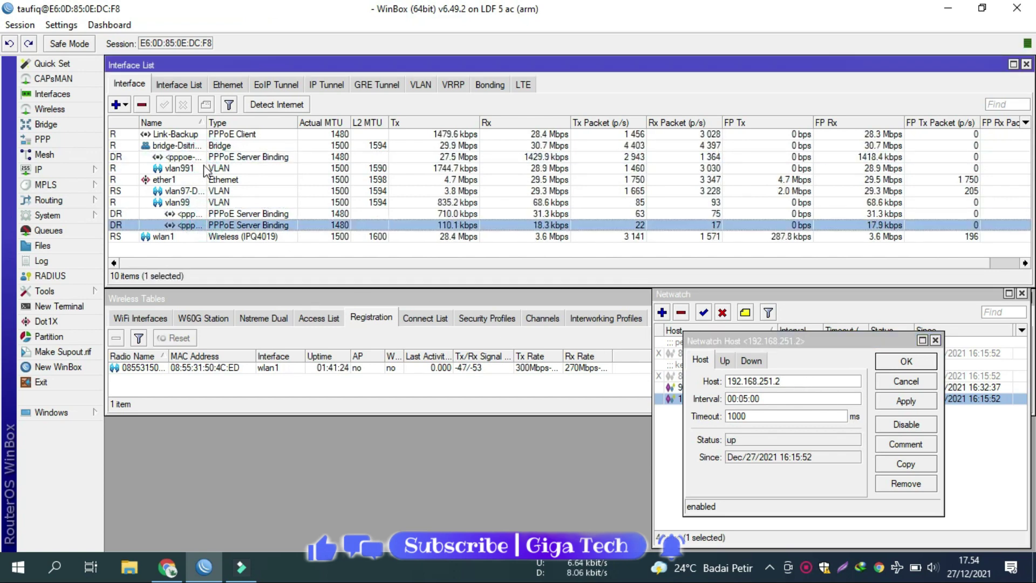
pyautogui.click(253, 213)
pyautogui.click(251, 225)
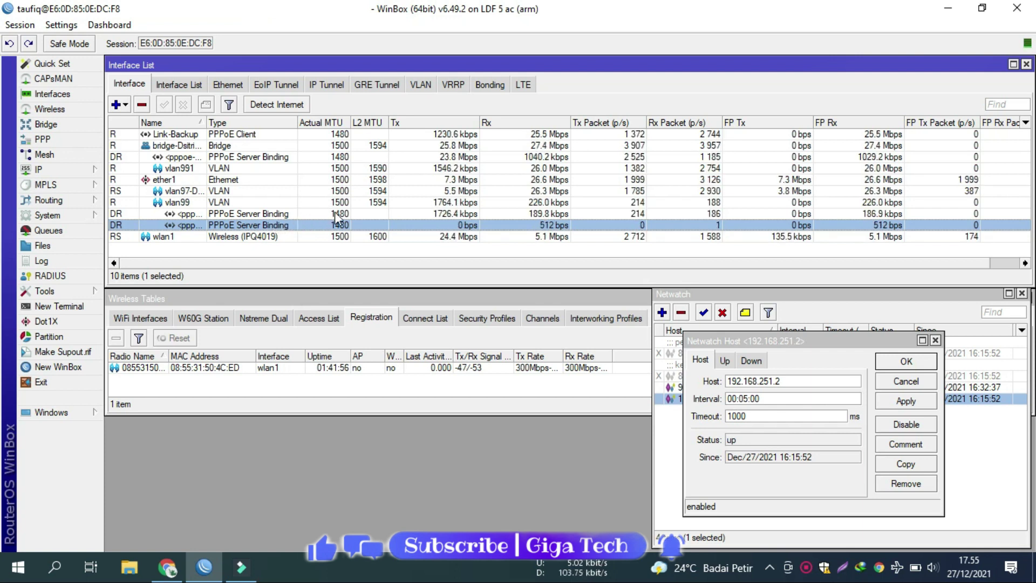
# Step: Move the Netwatch host dialog clear of its list and review its host, interval and timeout settings
pyautogui.moveTo(791, 343); pyautogui.dragTo(374, 360)
pyautogui.click(375, 403)
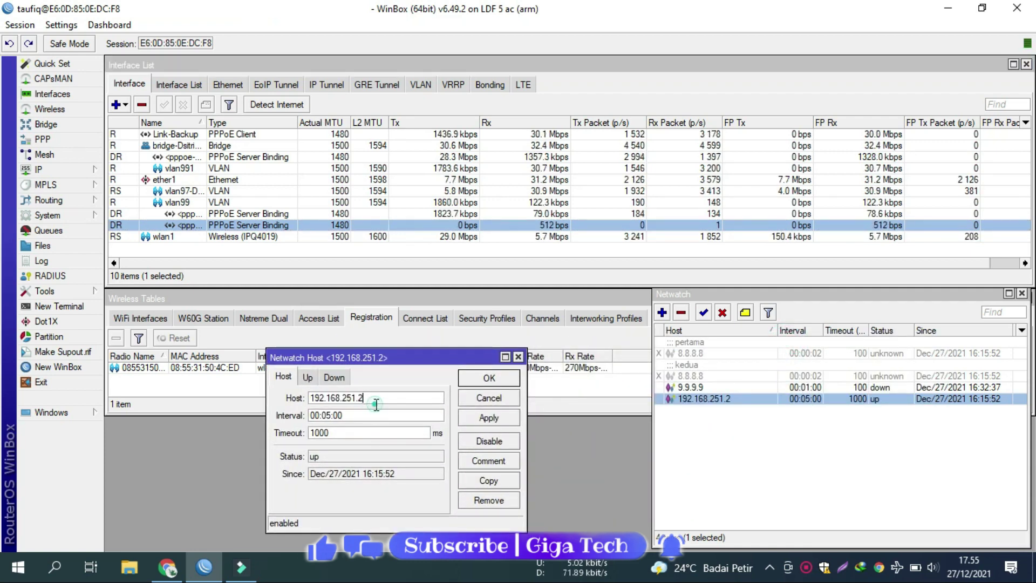
pyautogui.click(386, 401)
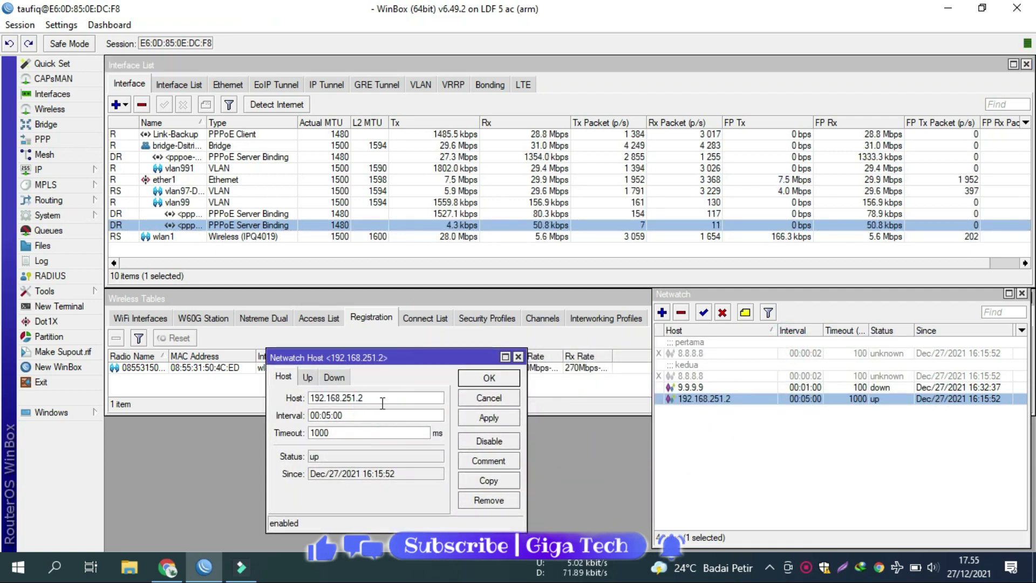
pyautogui.click(351, 417)
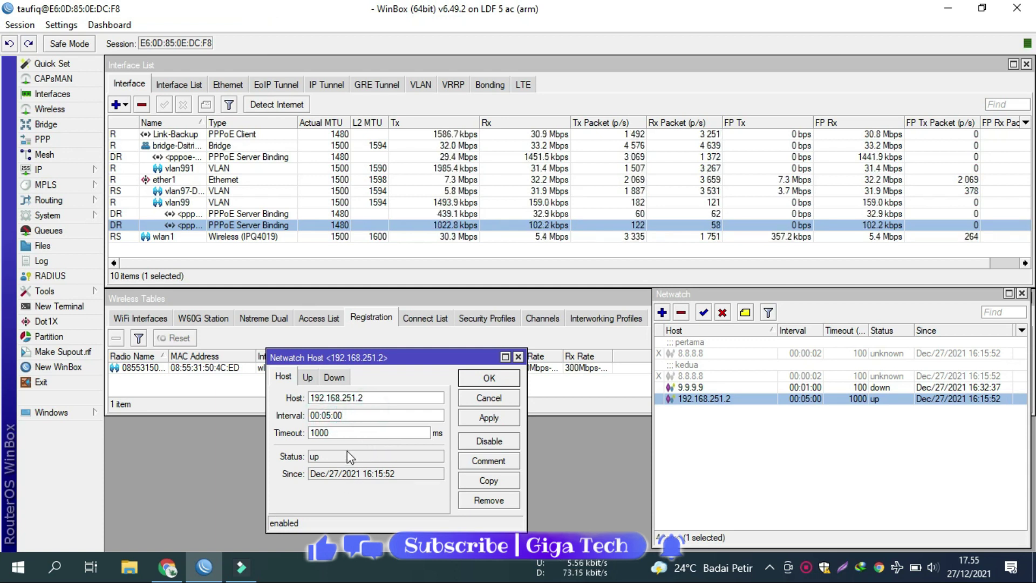
pyautogui.moveTo(347, 433); pyautogui.dragTo(310, 435)
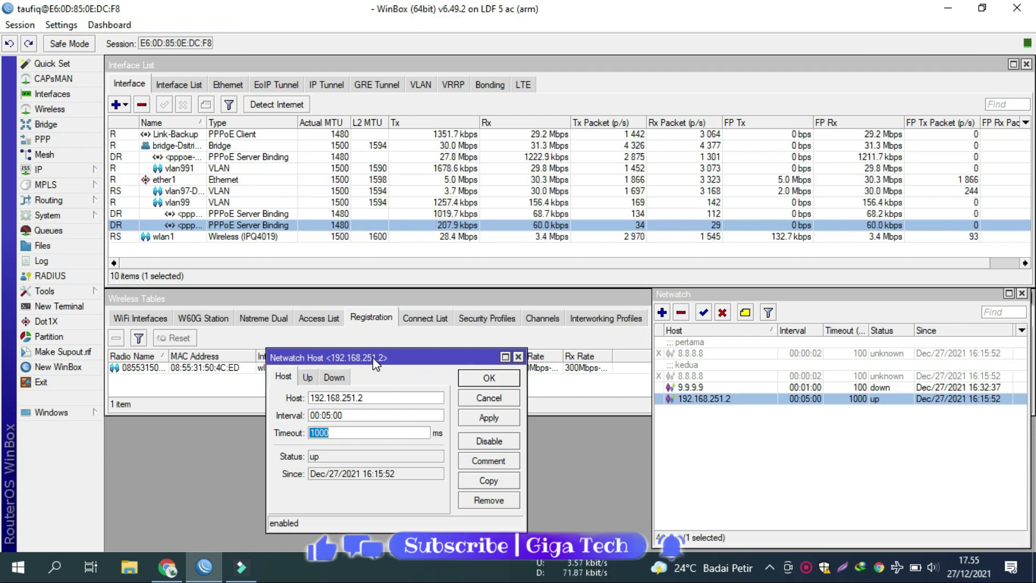
pyautogui.moveTo(376, 363); pyautogui.dragTo(478, 363)
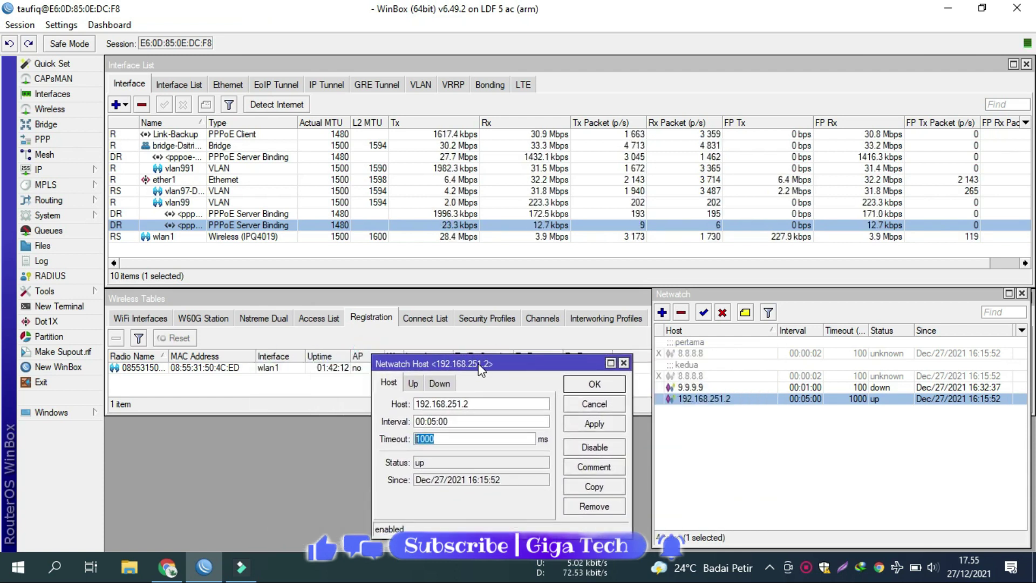
# Step: Review the Netwatch entry's On Up and On Down scripts, then apply and close the entry
pyautogui.click(412, 382)
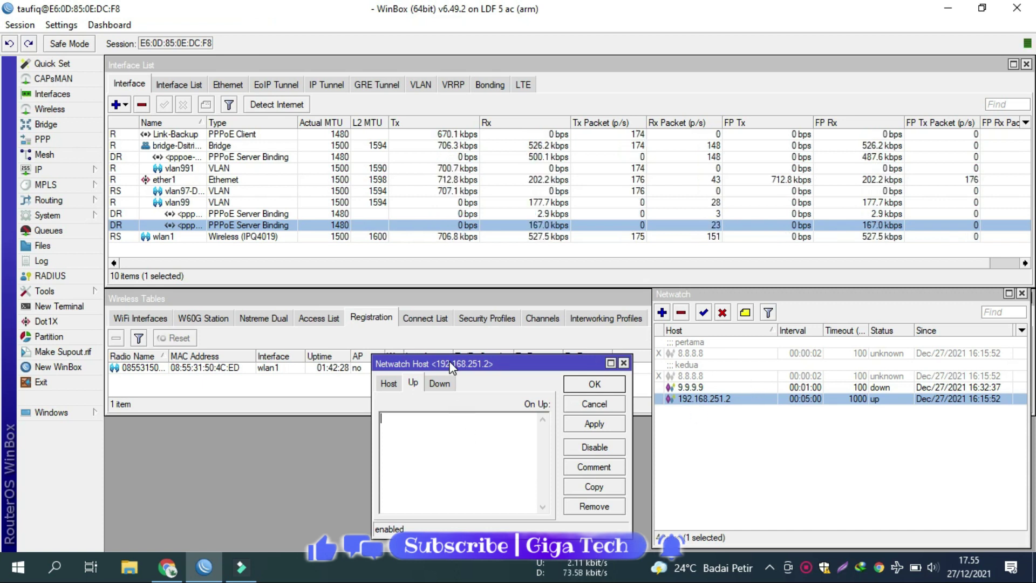
pyautogui.click(439, 383)
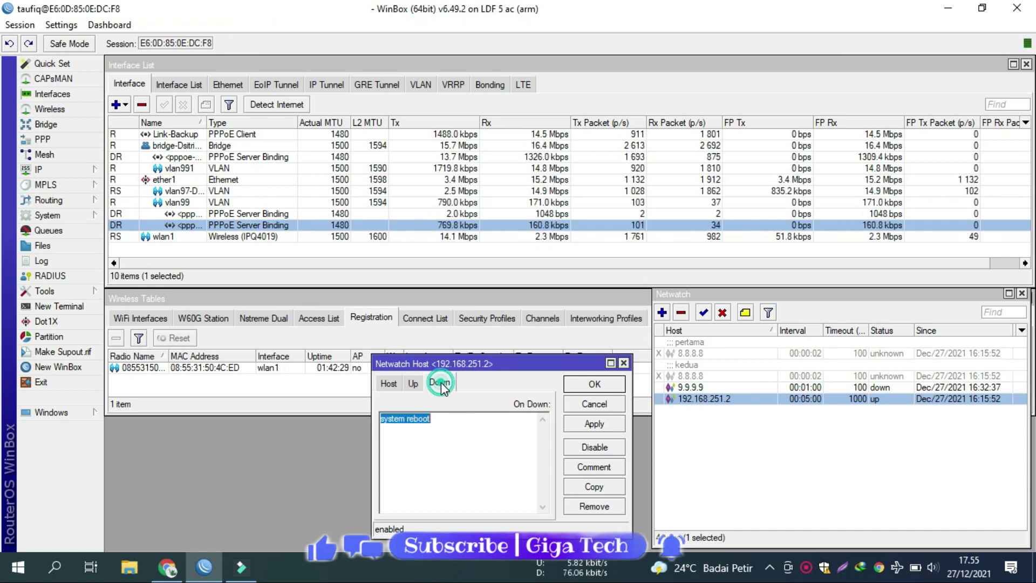
pyautogui.click(457, 359)
pyautogui.click(441, 417)
pyautogui.moveTo(452, 426); pyautogui.dragTo(373, 434)
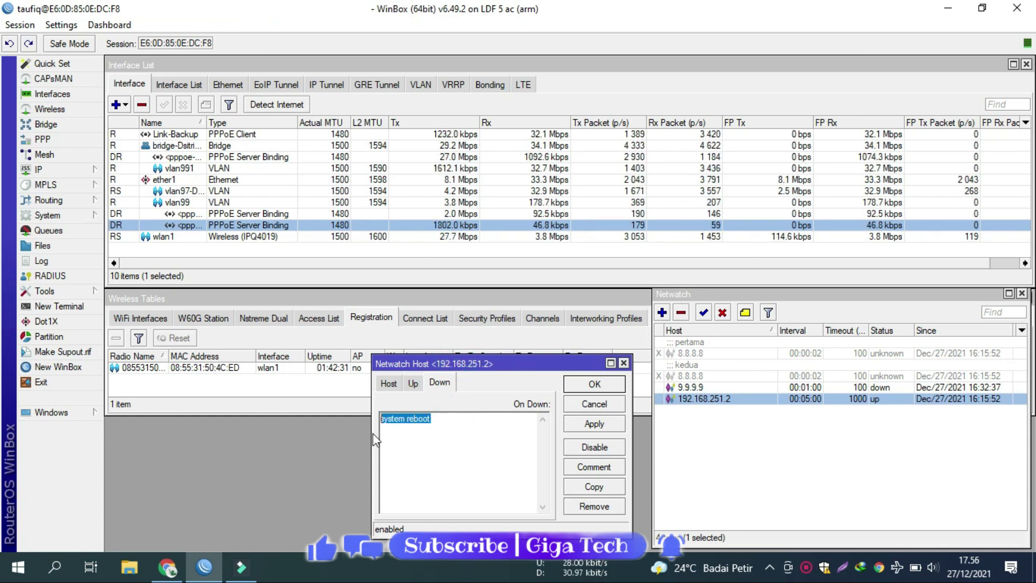
pyautogui.click(442, 428)
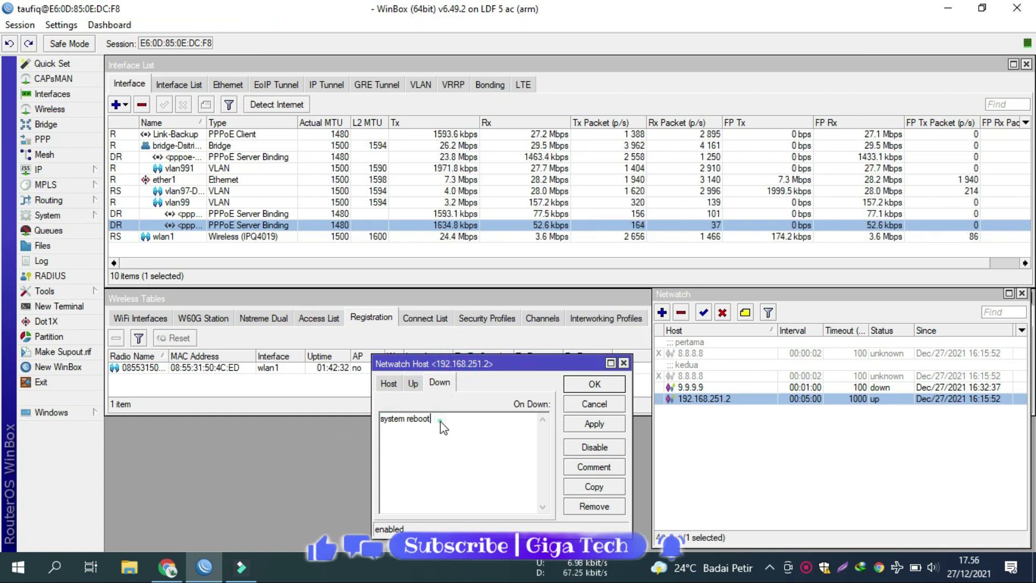
pyautogui.click(609, 424)
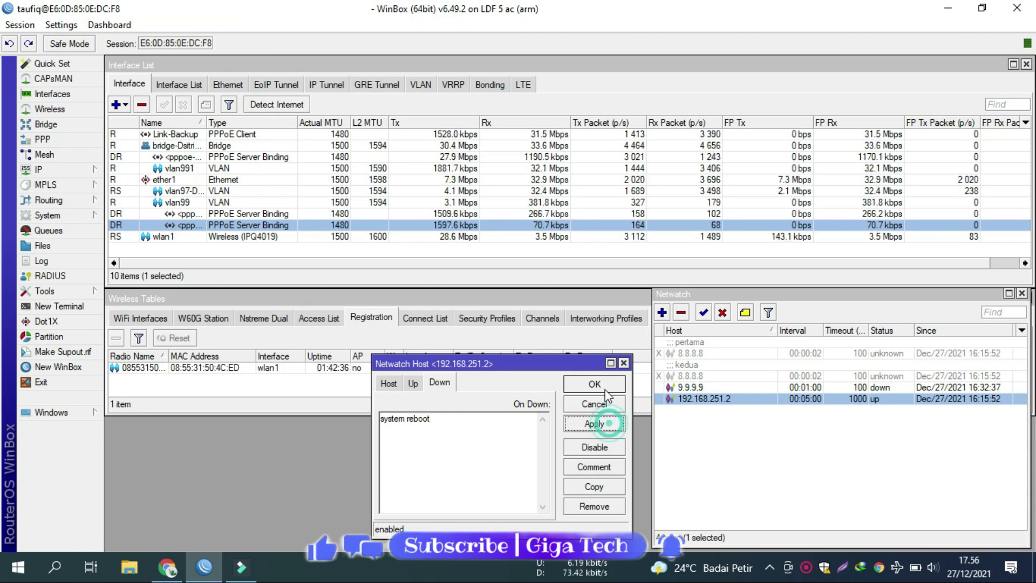
pyautogui.click(602, 387)
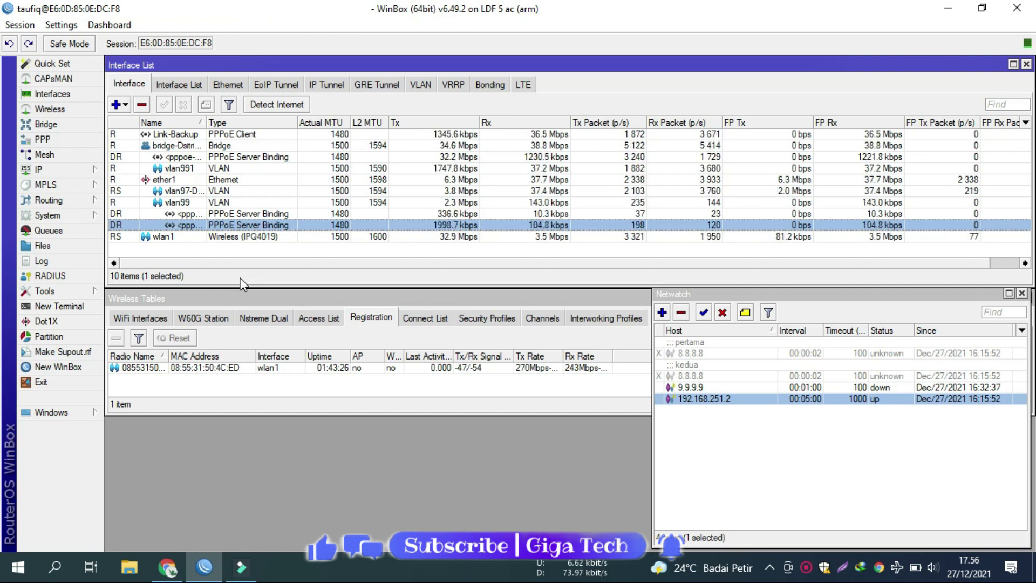
# Step: Select the wlan1 wireless interface in the interface list
pyautogui.click(155, 240)
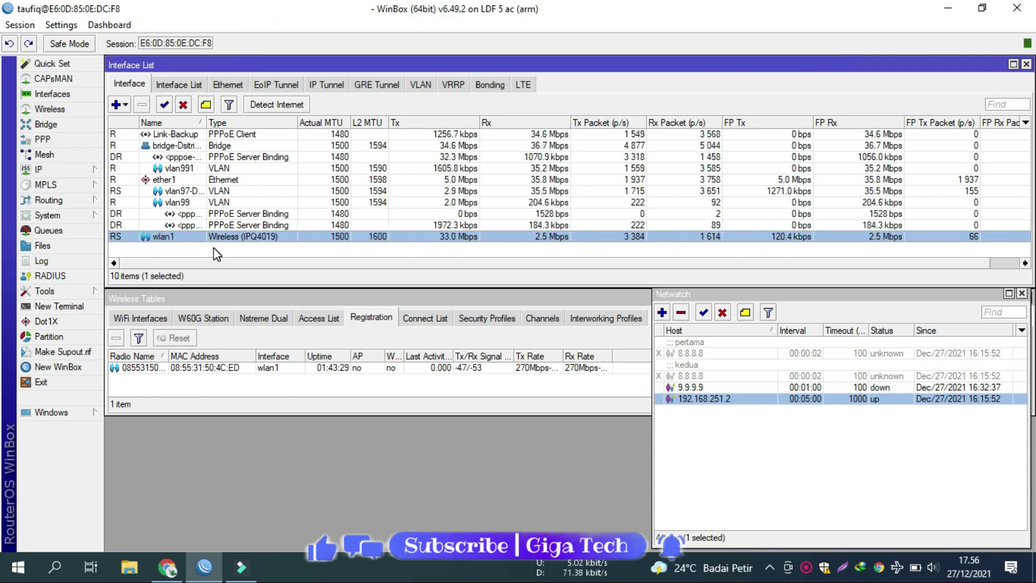